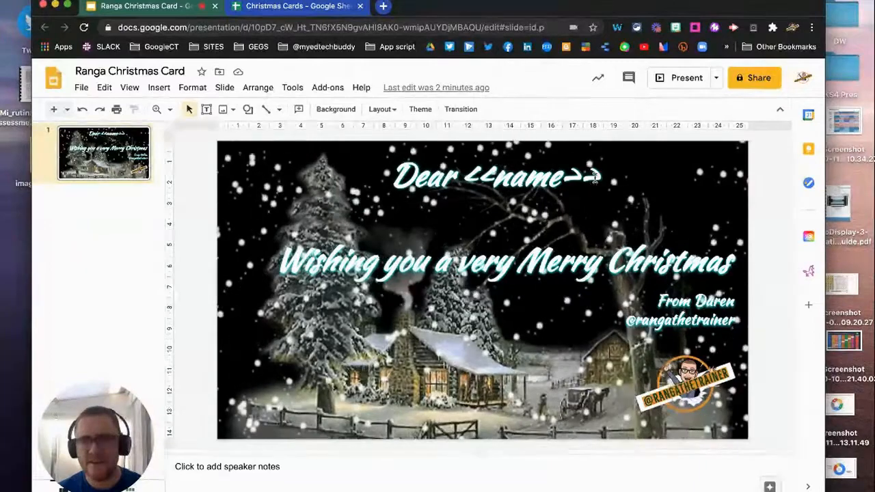
Step: Inspect the card's sender text box, then switch to the Christmas Cards spreadsheet
left_click(559, 341)
left_click(488, 369)
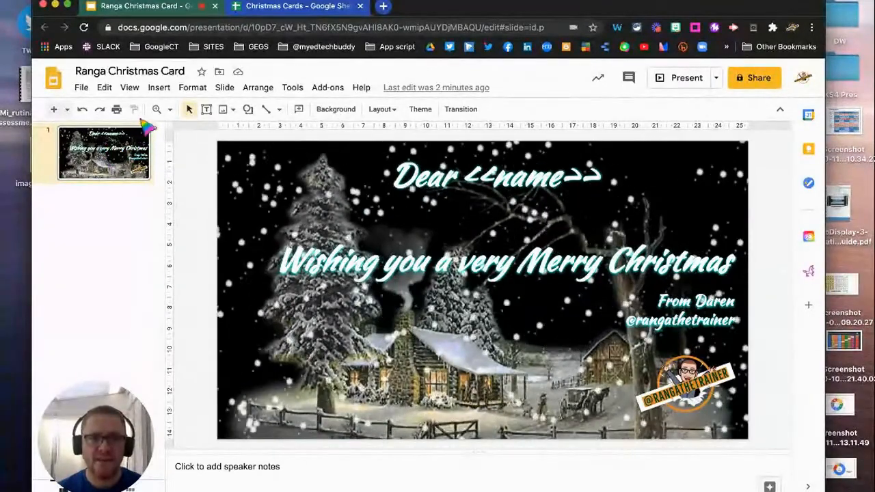
left_click(273, 7)
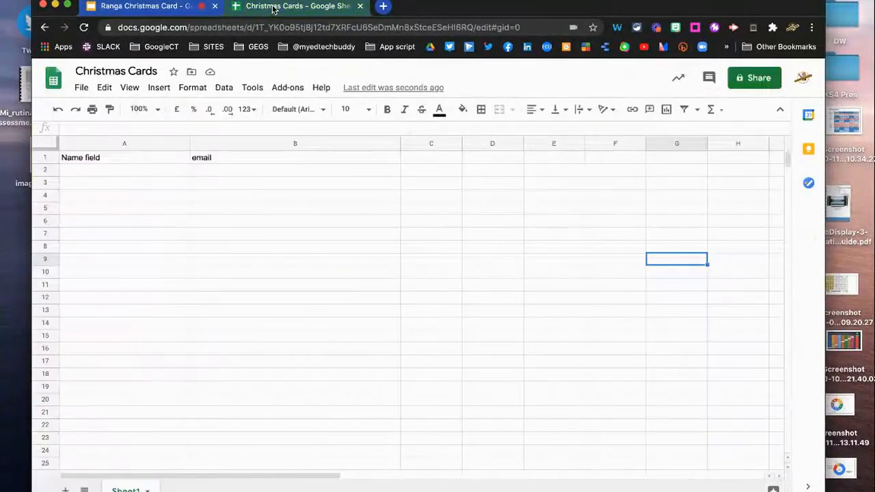
Step: Enter the recipients' names in A2 and their e-mail address in B2
left_click(109, 171)
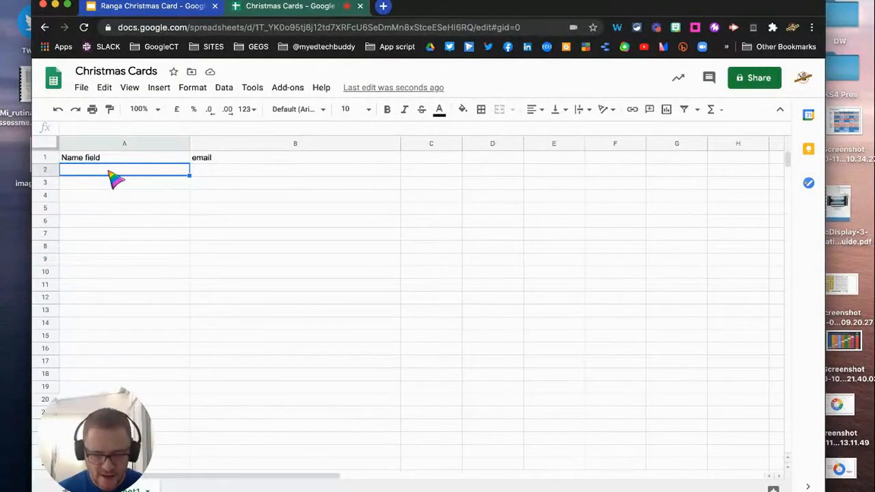
type("Daren and Claire")
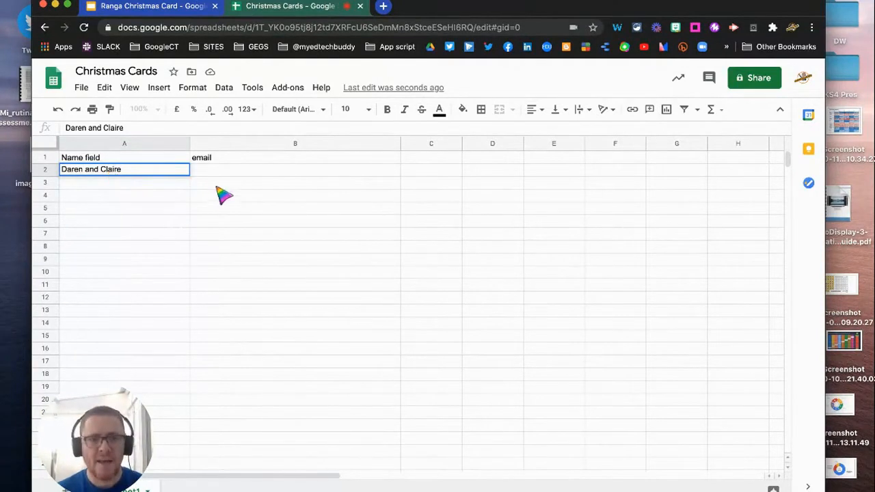
left_click(221, 172)
type("sen")
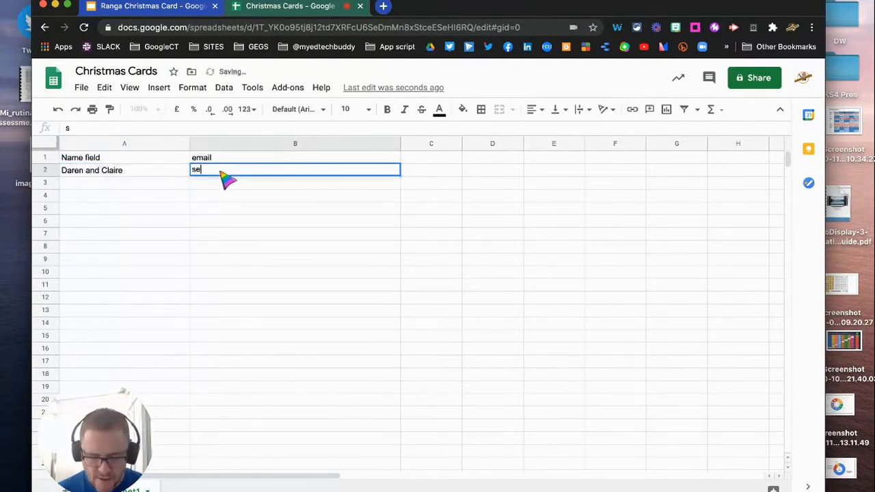
key("BackSpace")
key("BackSpace")
key("BackSpace")
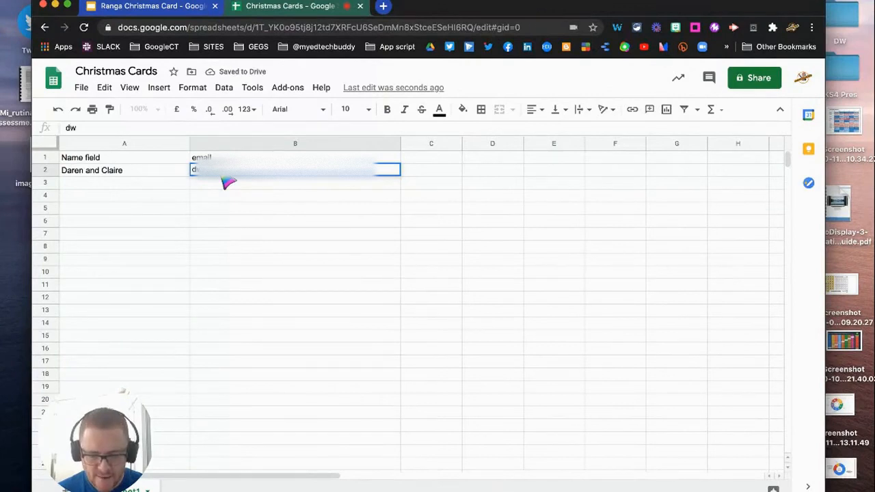
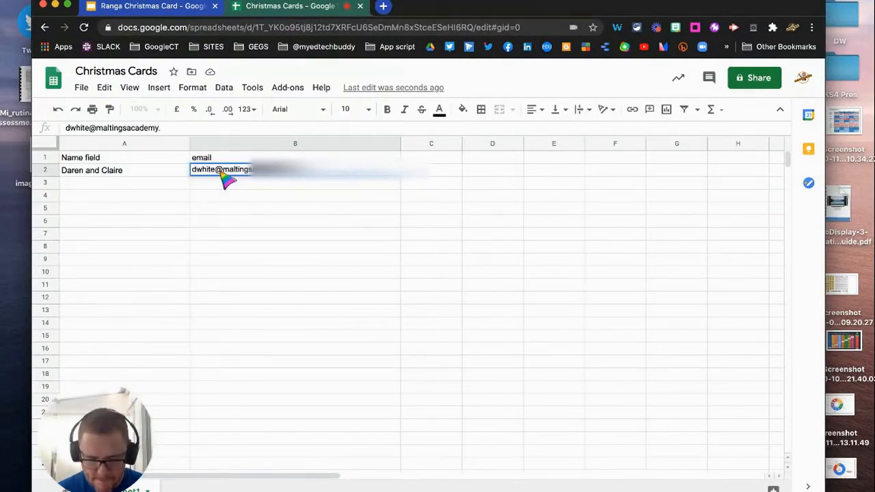
left_click(290, 211)
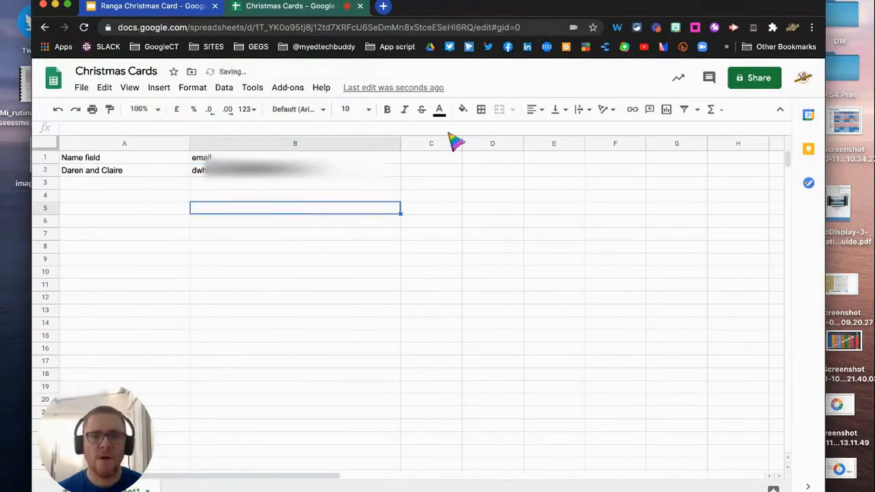
left_click(290, 90)
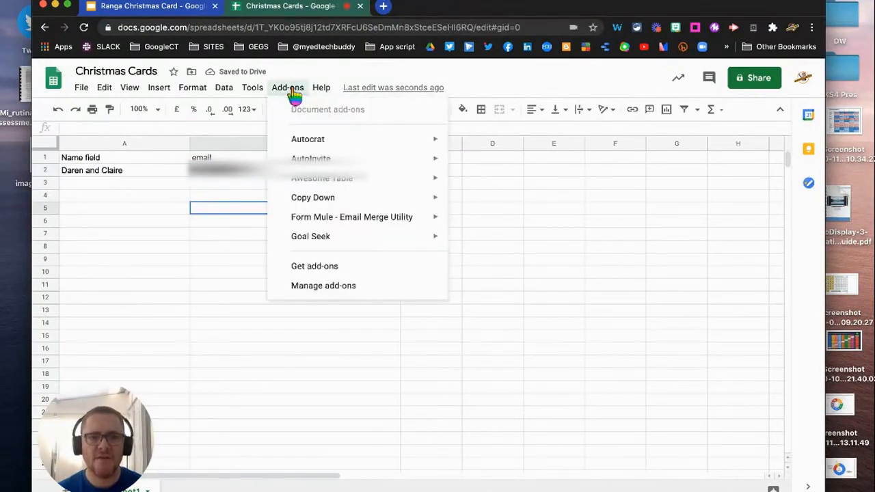
Step: Launch AutoCrat from Add-ons and create a new job named 'Christmas Cards'
mouse_move(321, 144)
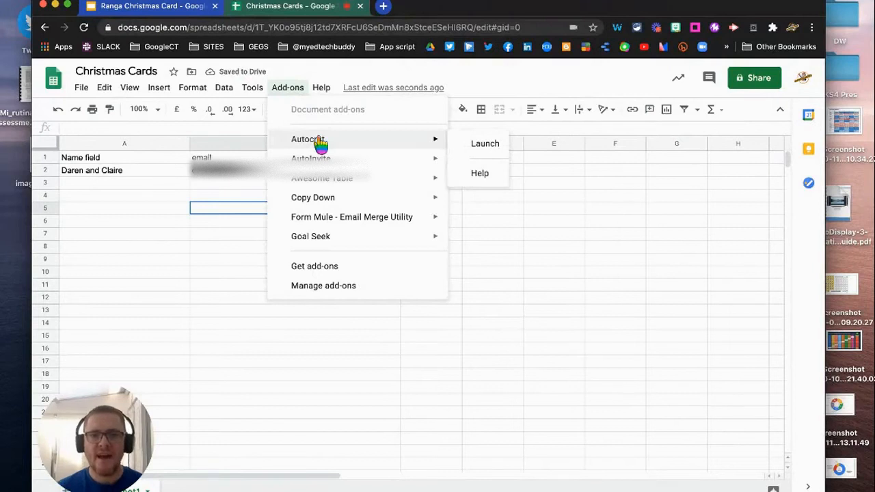
left_click(485, 145)
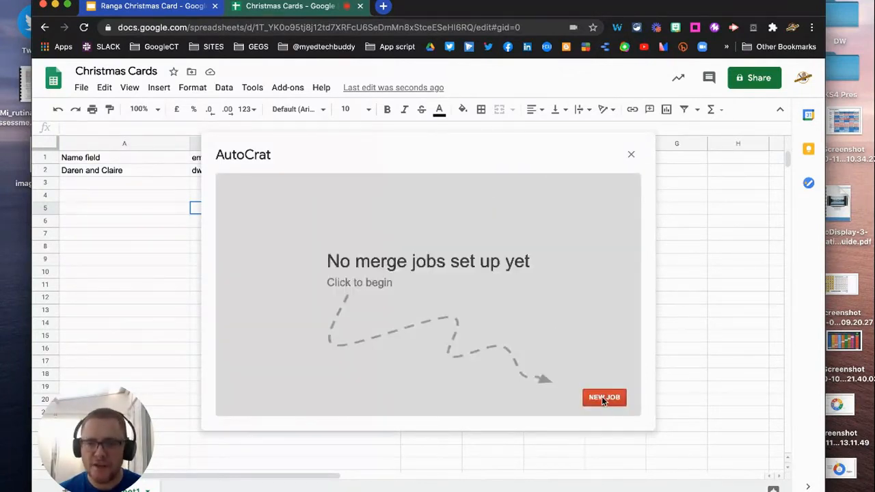
left_click(603, 398)
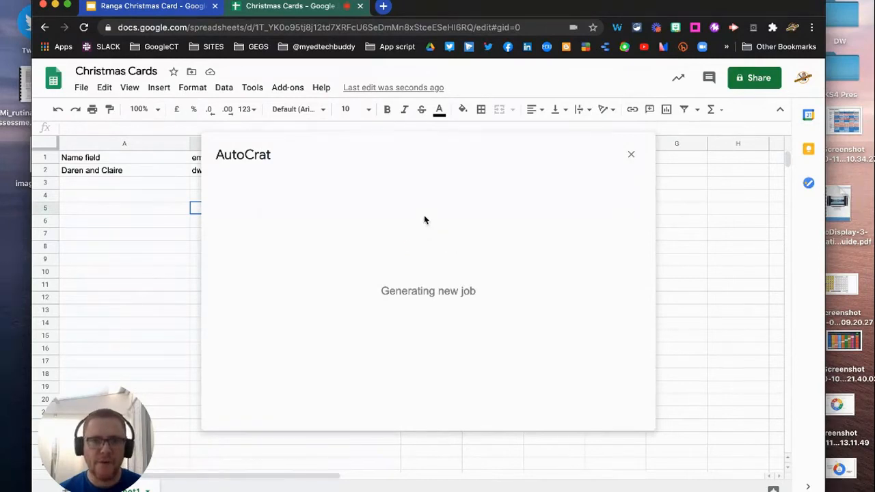
left_click(381, 231)
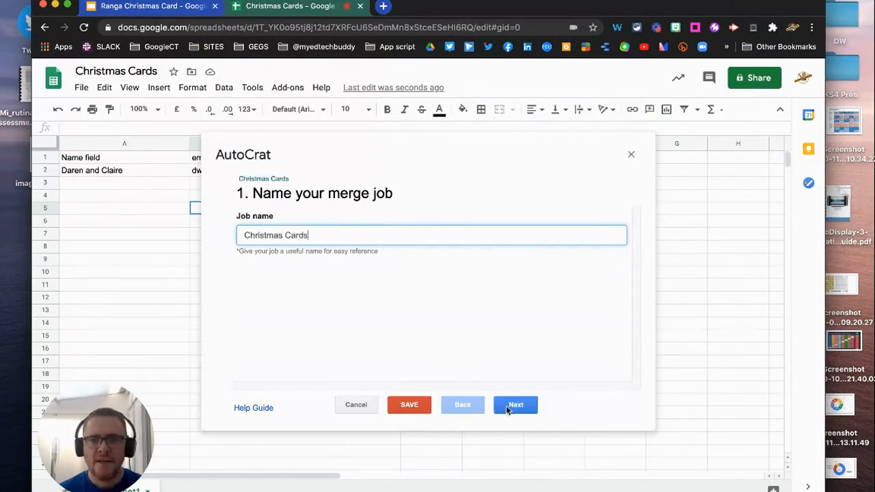
left_click(516, 405)
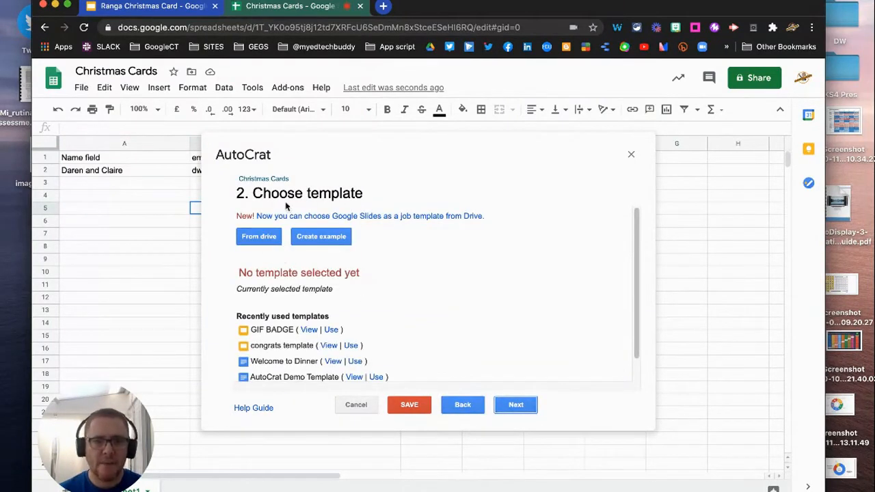
Step: Pick the Ranga Christmas Card slides from Drive as the merge template
left_click(260, 237)
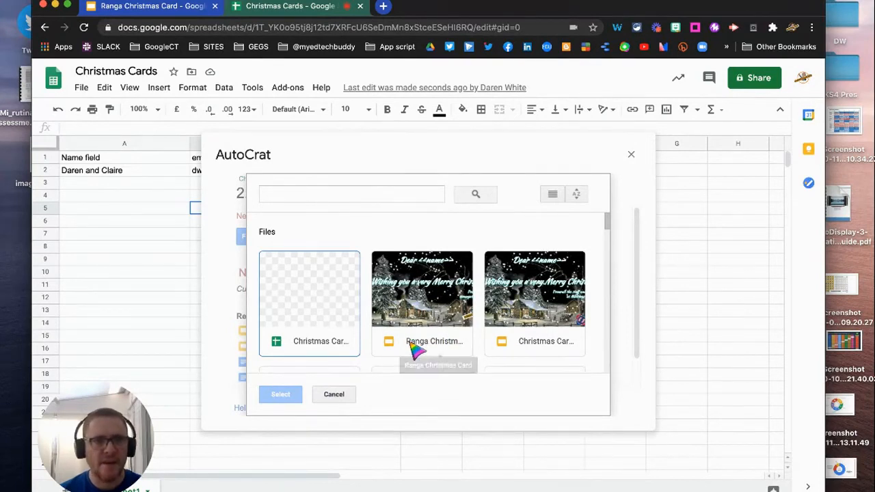
left_click(414, 350)
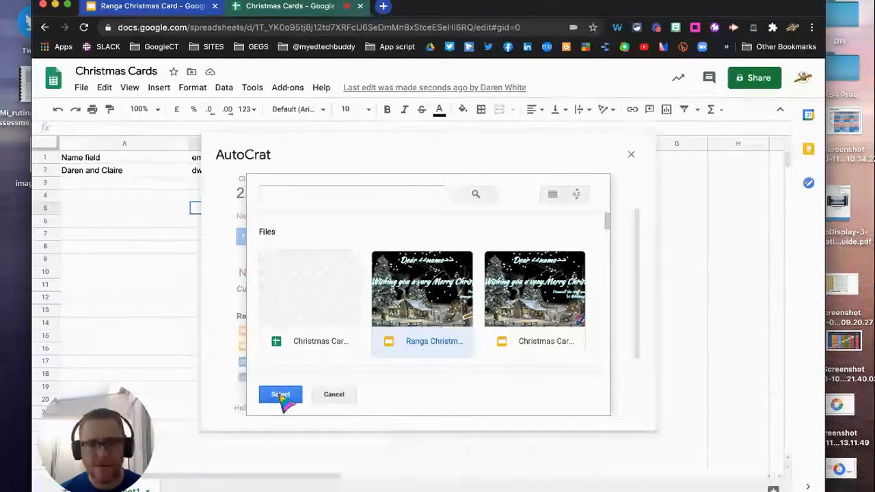
left_click(281, 395)
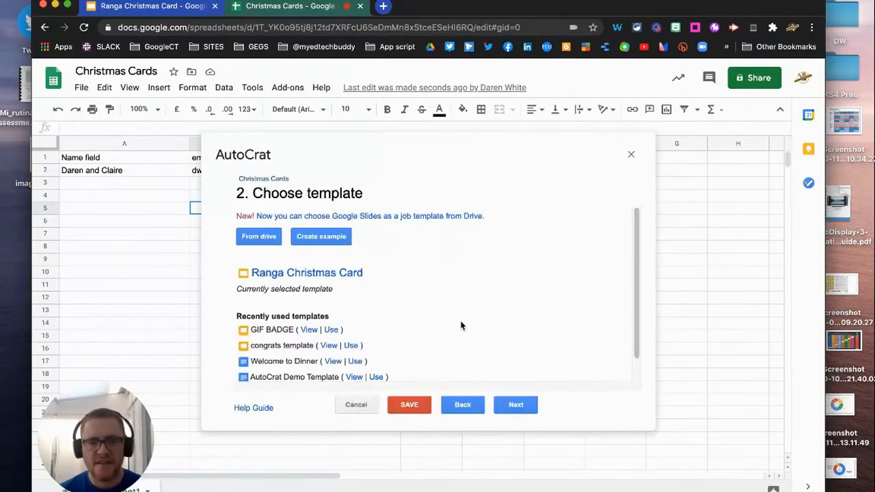
Step: Merge from Sheet1 and map the <<name>> tag to the Name field column
left_click(517, 404)
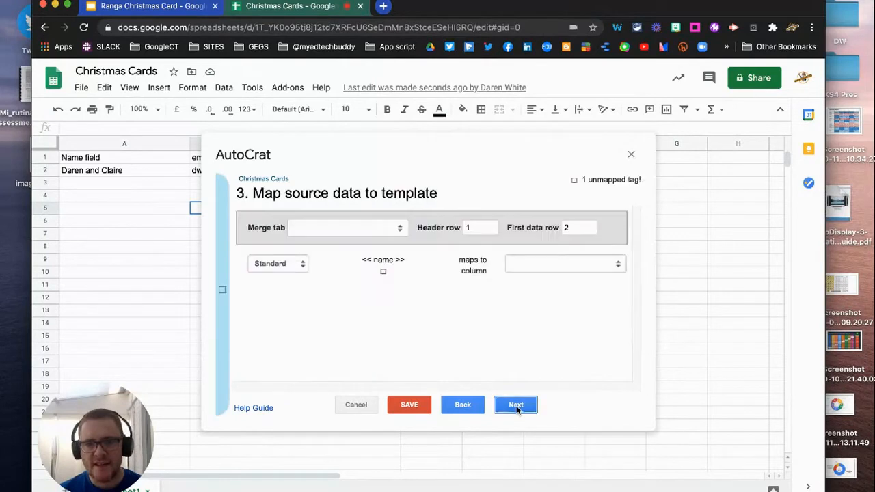
left_click(401, 228)
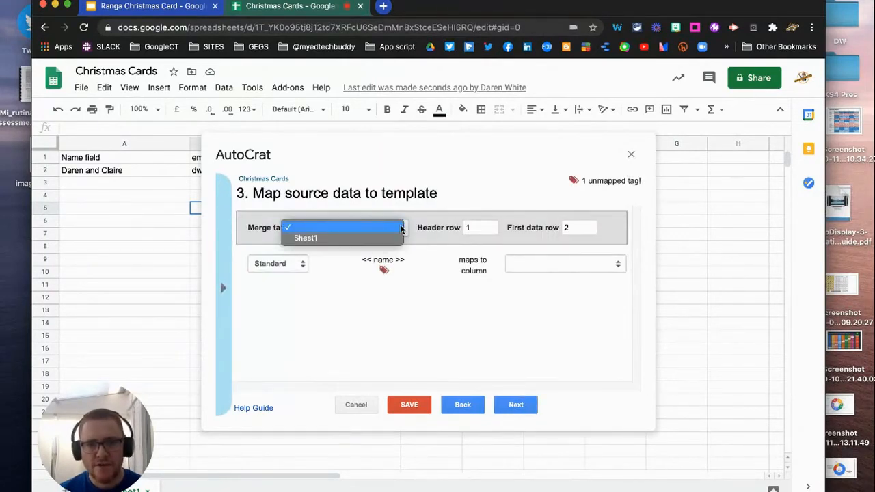
left_click(355, 238)
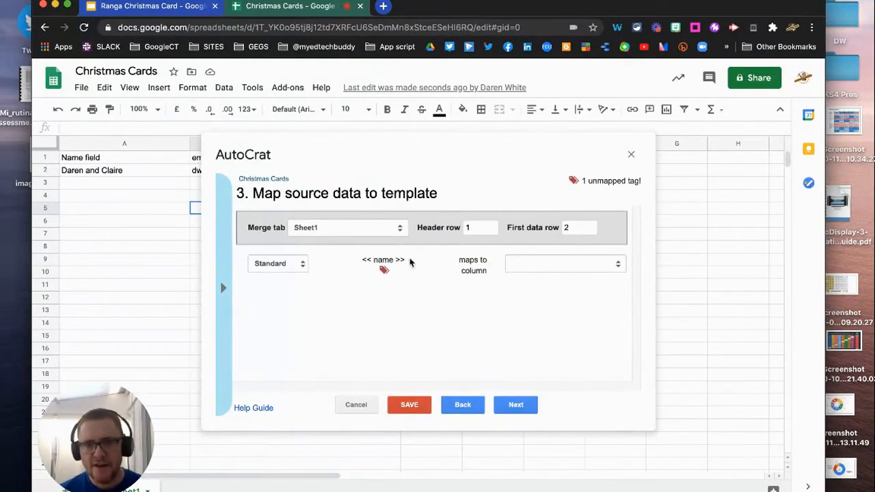
left_click(615, 265)
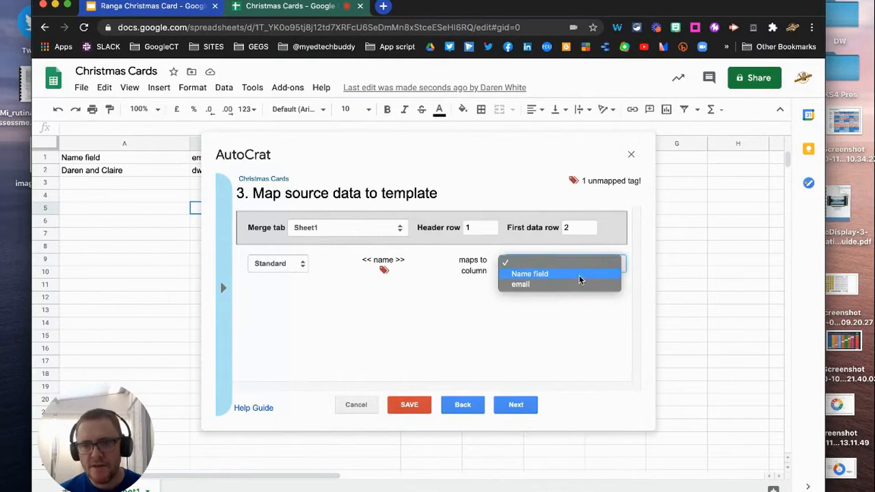
left_click(570, 278)
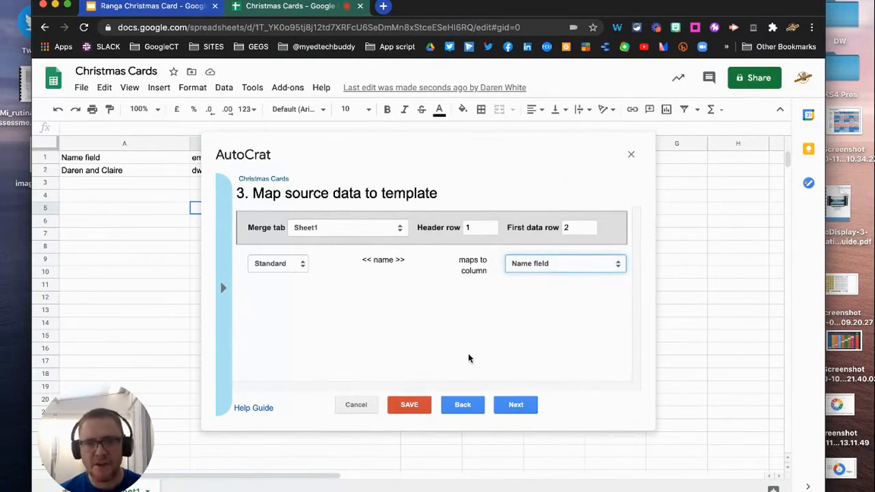
left_click(518, 406)
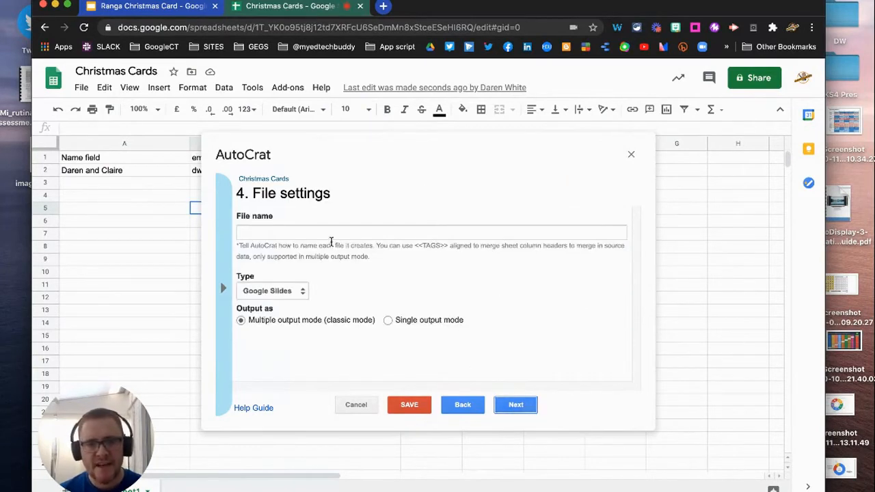
Step: Name output files '$namefield Christmas Card', keeping the Google Slides type
left_click(329, 233)
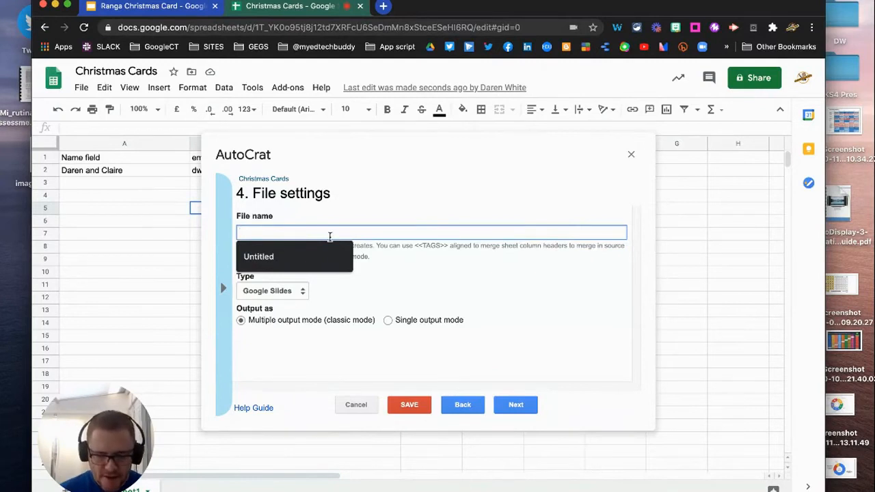
type("Snamefield")
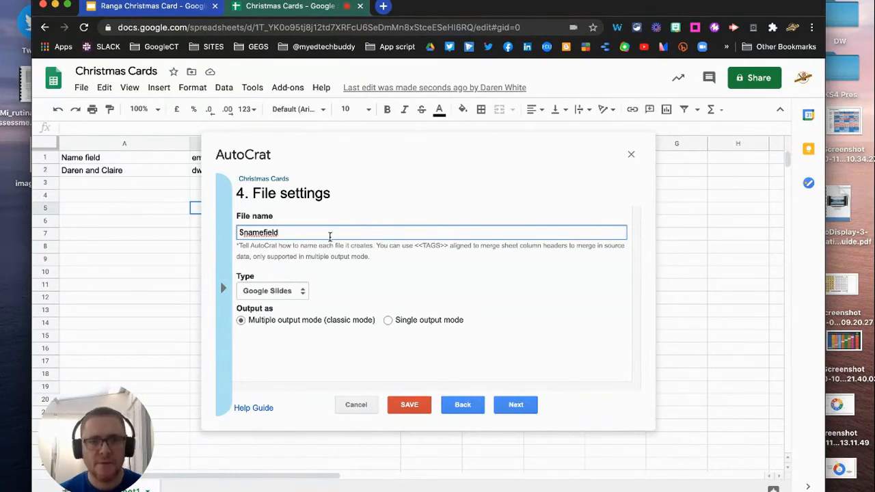
type("tmas Card")
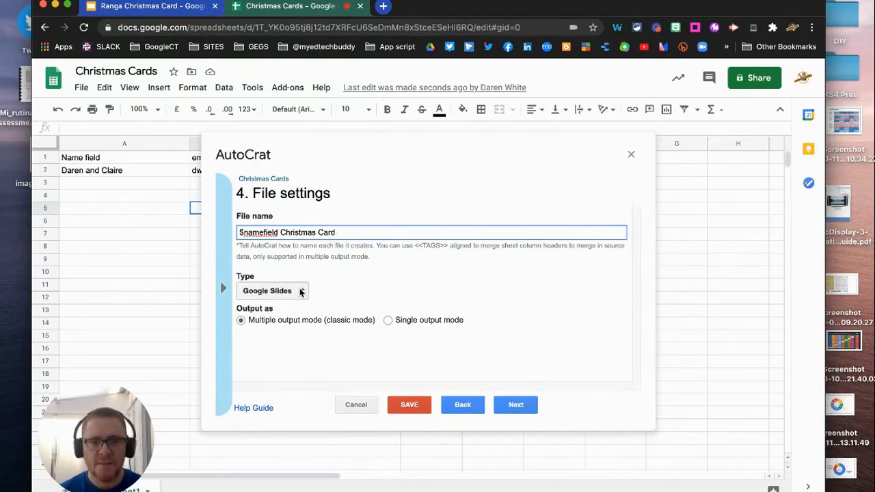
Step: Keep My Drive as destination and add a merge condition that email is NOT NULL
left_click(519, 406)
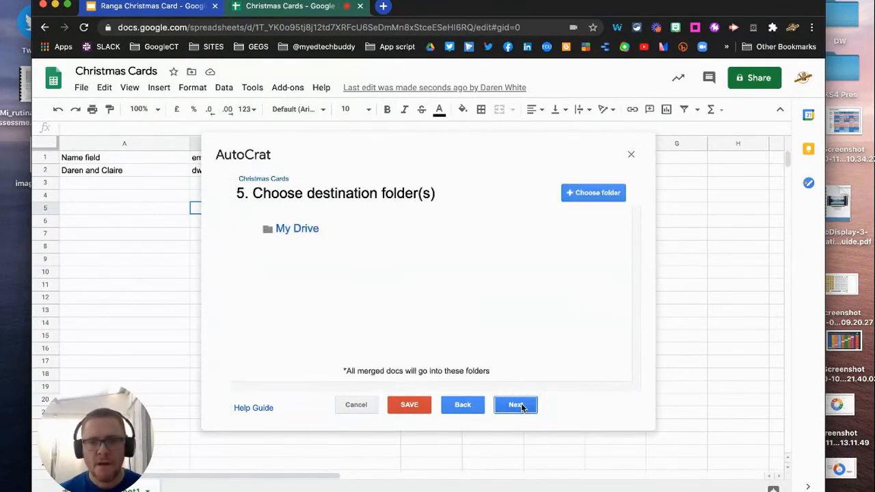
left_click(519, 406)
left_click(519, 406)
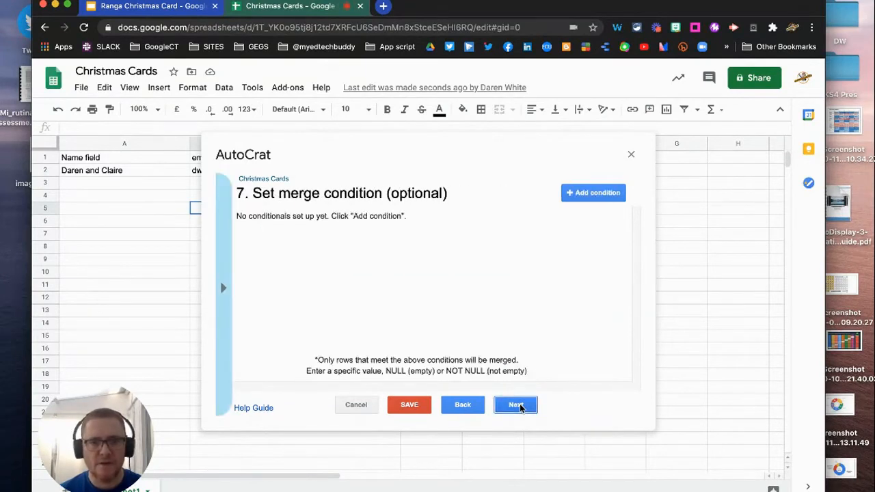
left_click(580, 193)
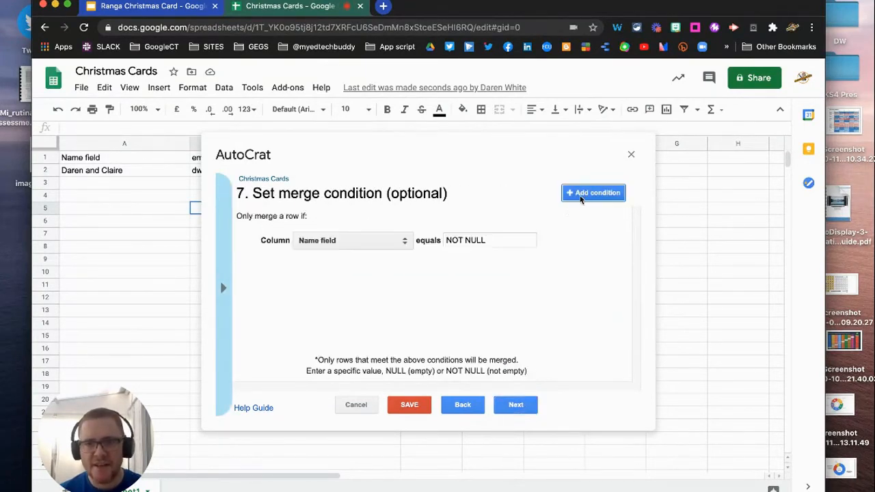
left_click(375, 243)
left_click(363, 251)
left_click(517, 406)
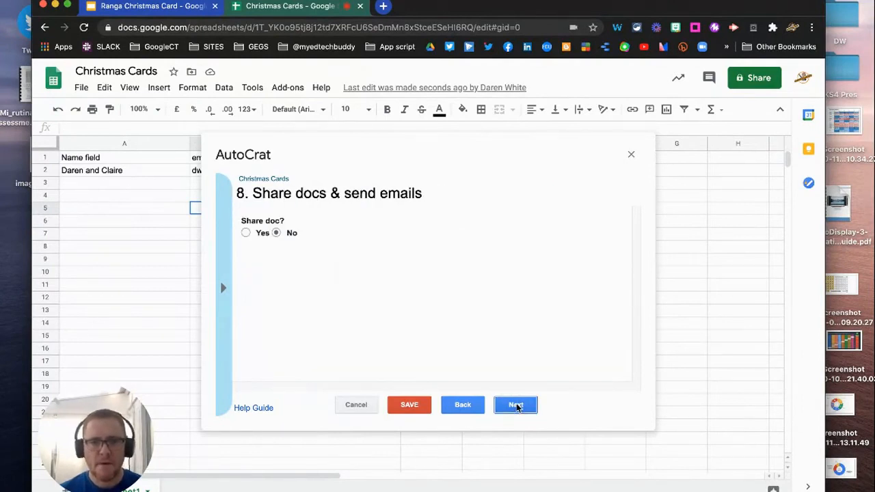
Step: Share each card so anyone with the link can view, sending from the no-reply address
left_click(245, 234)
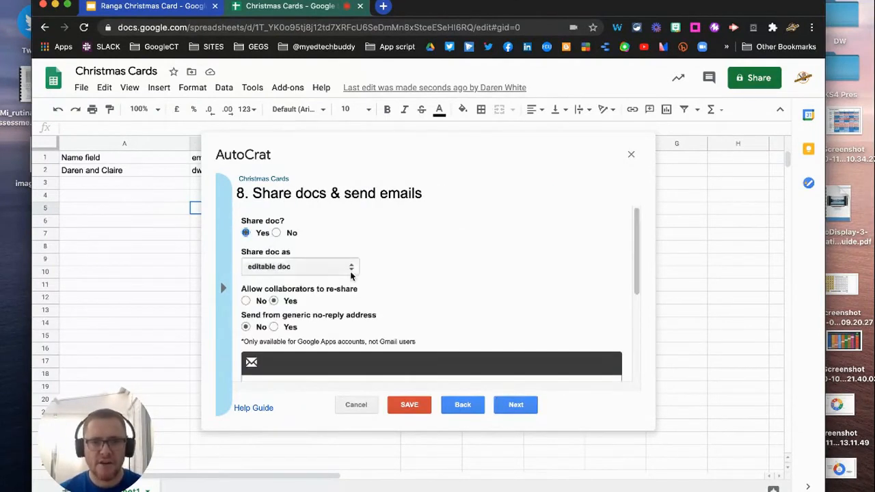
left_click(346, 270)
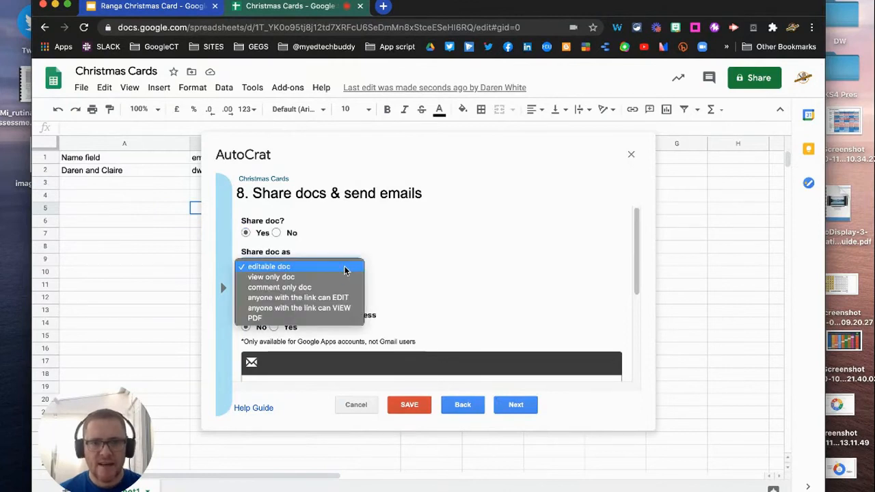
left_click(316, 310)
scroll(399, 312, "down", 1)
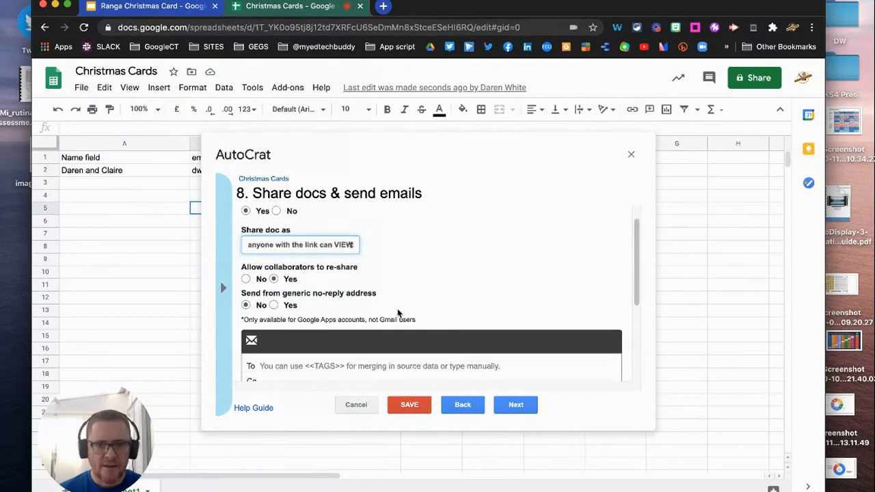
left_click(273, 305)
scroll(410, 281, "down", 1)
scroll(444, 274, "down", 2)
Step: Address the email To <<email>> with subject 'Wishing you a very merry christmas'
left_click(378, 292)
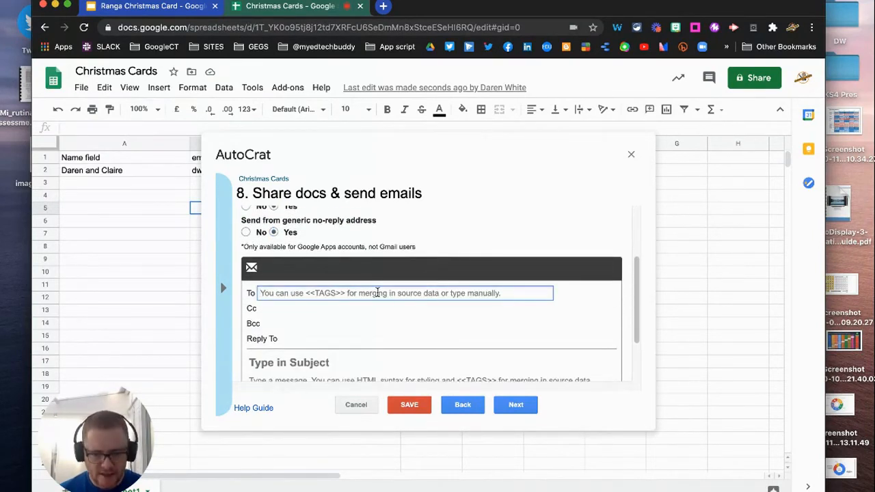
type("<<email>>")
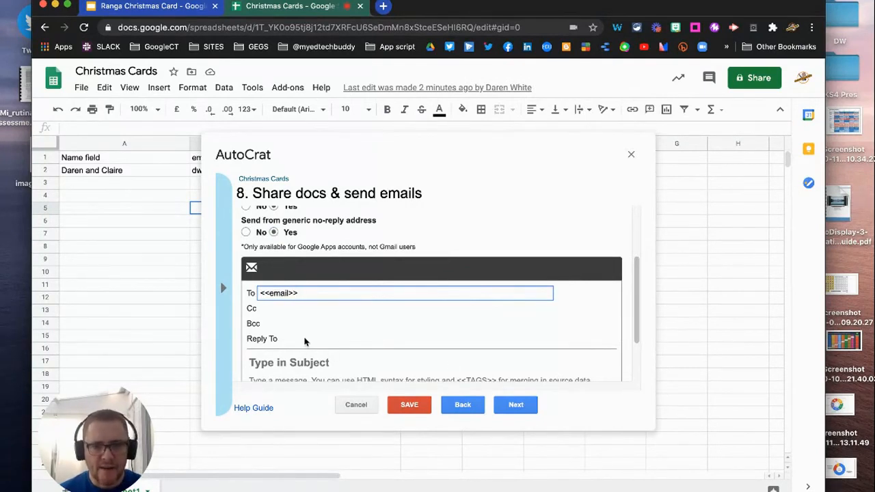
left_click(311, 362)
type("Wis")
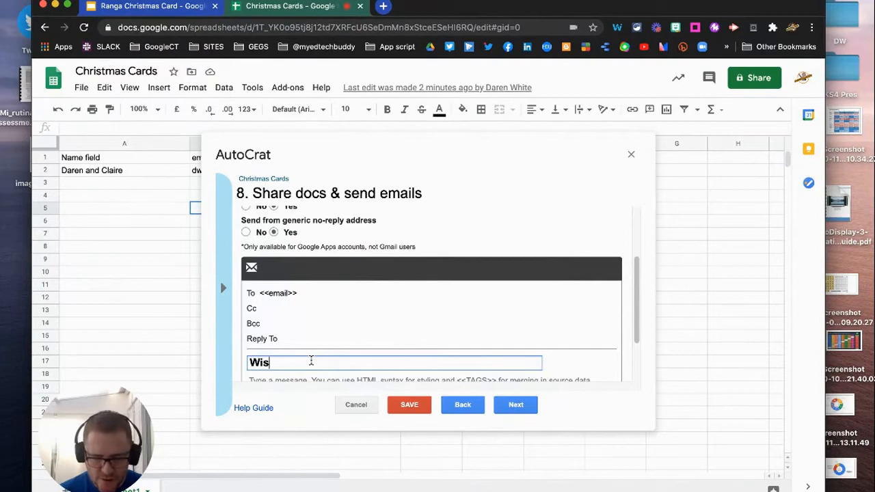
type("hin")
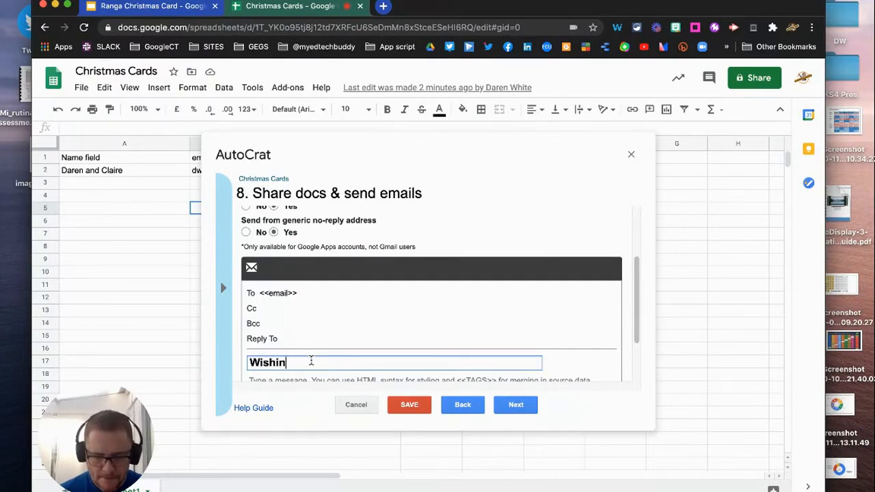
type("g you a very merry christmas")
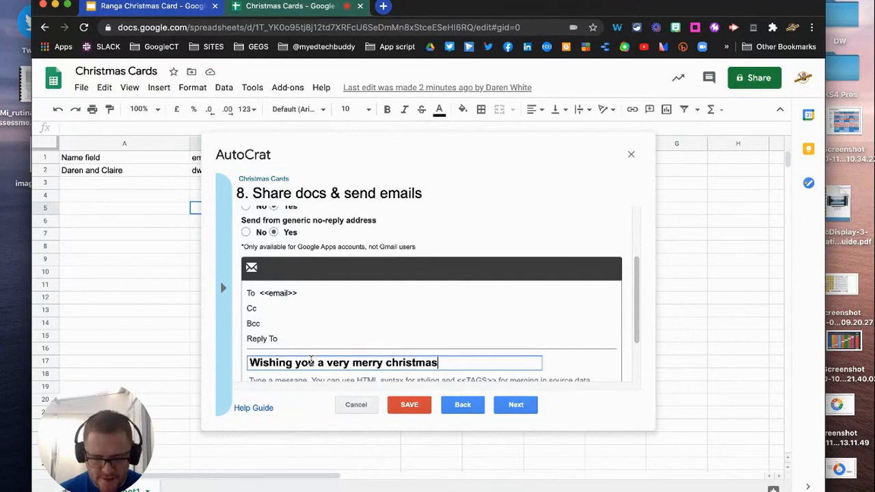
scroll(387, 330, "down", 3)
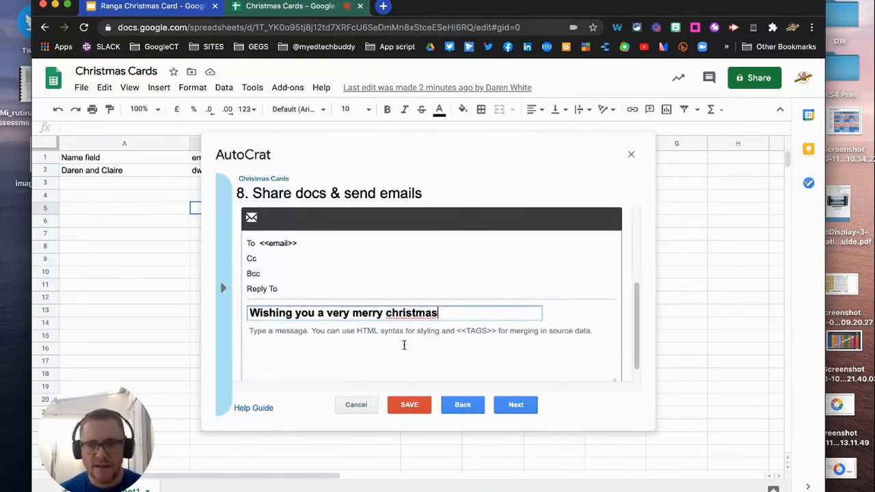
left_click(516, 405)
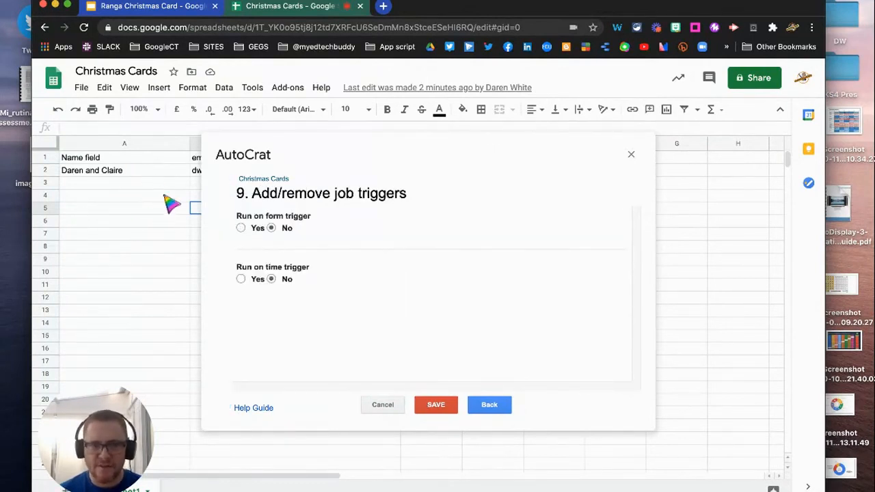
Step: Enable an hourly time trigger for the job and save it
left_click(242, 280)
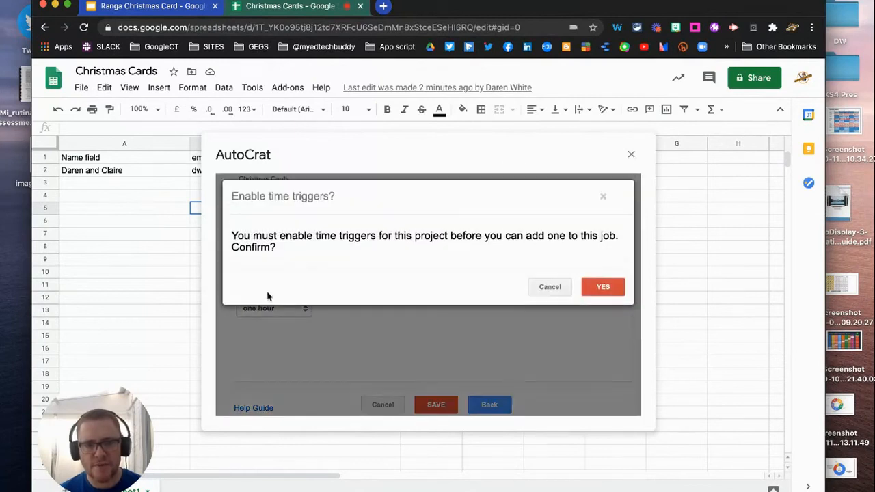
left_click(603, 287)
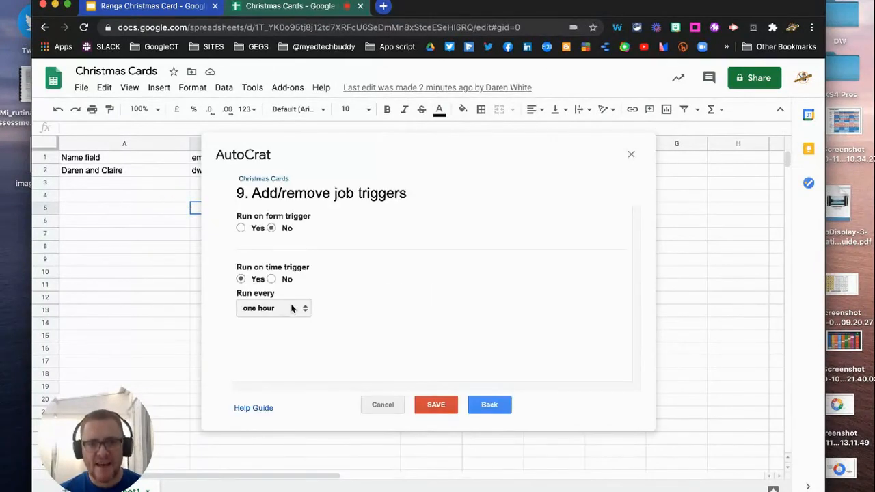
left_click(436, 408)
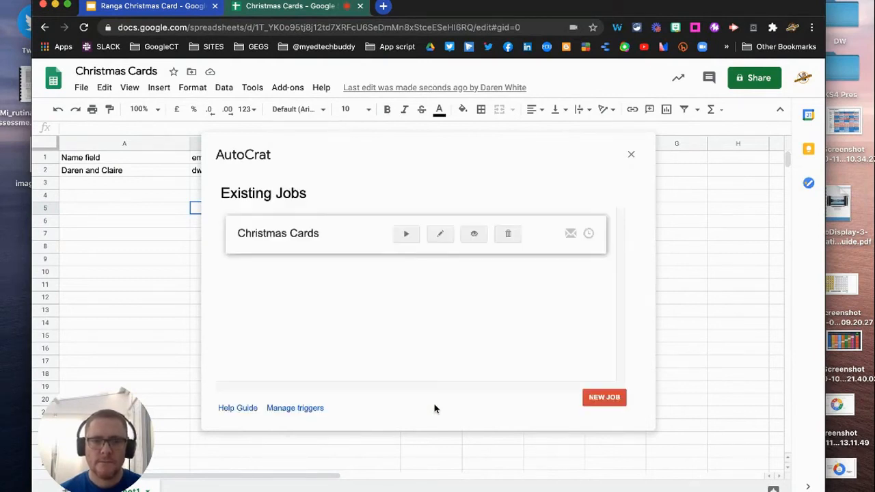
Step: Run the Christmas Cards job and close AutoCrat once row 2 shows Document successfully created
left_click(406, 236)
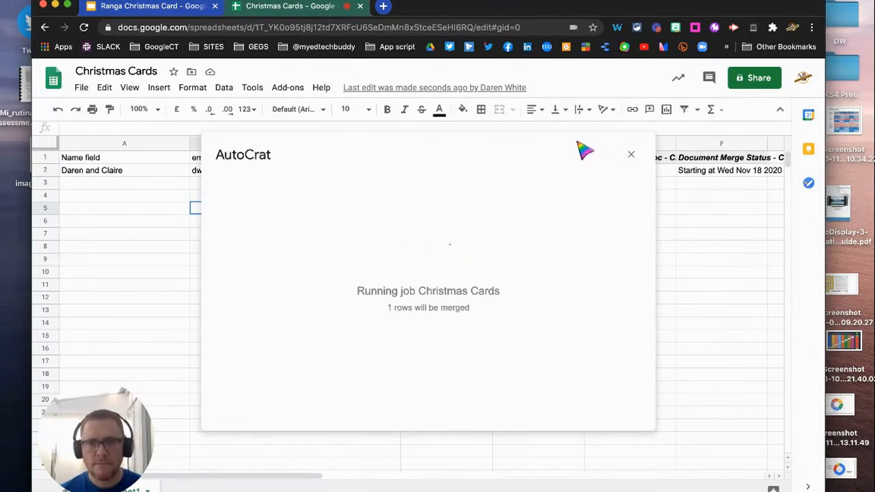
left_click_drag(577, 141, 576, 152)
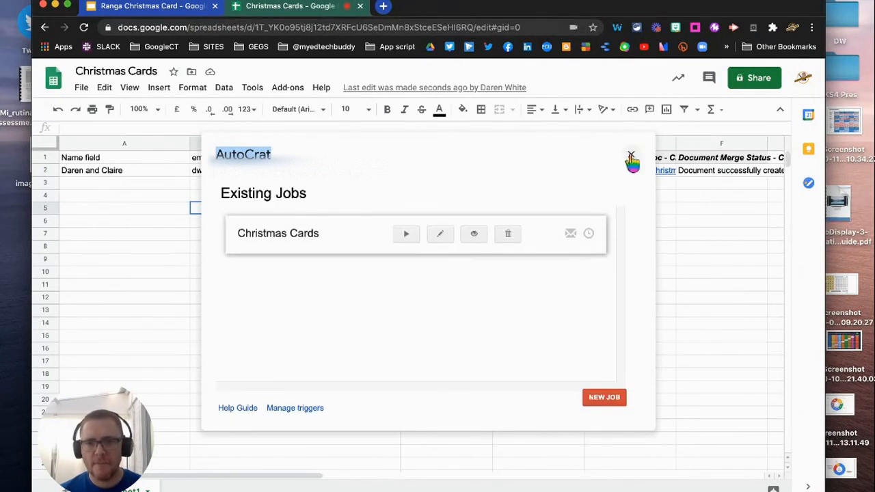
left_click(631, 158)
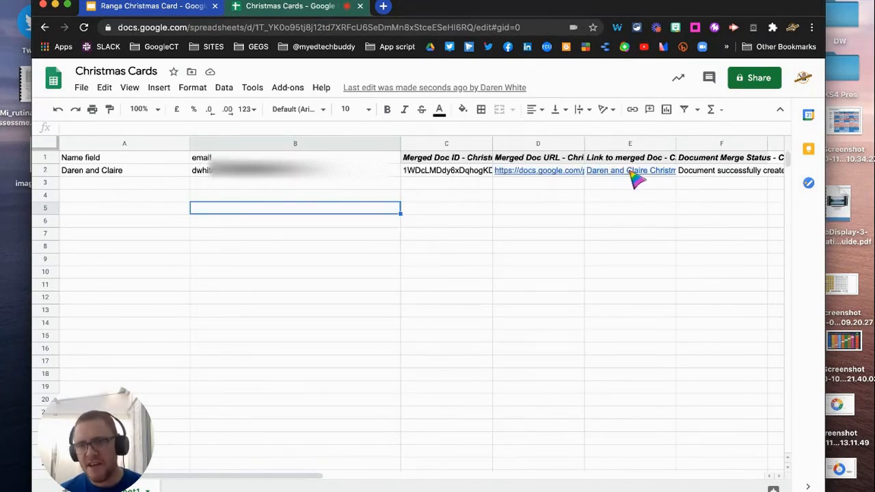
Step: Check the HYPERLINK formula in E2 and open the merged card from its link preview
mouse_move(642, 175)
left_click(635, 172)
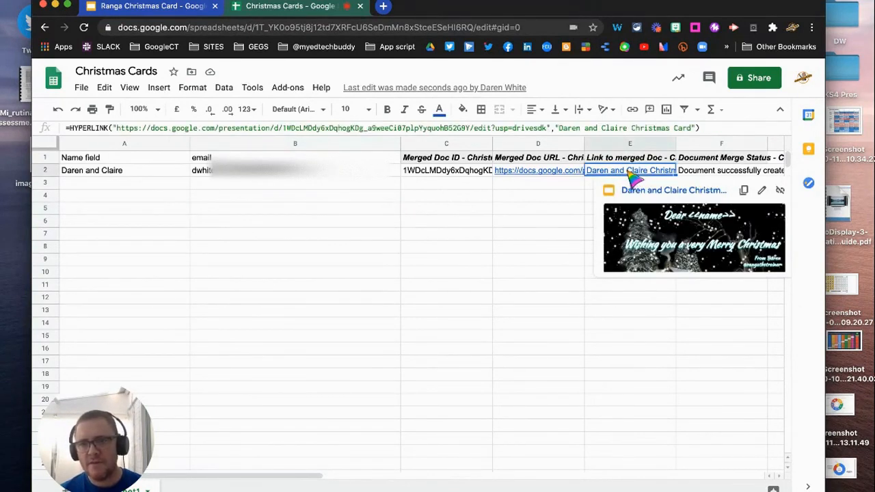
double_click(633, 176)
left_click(643, 220)
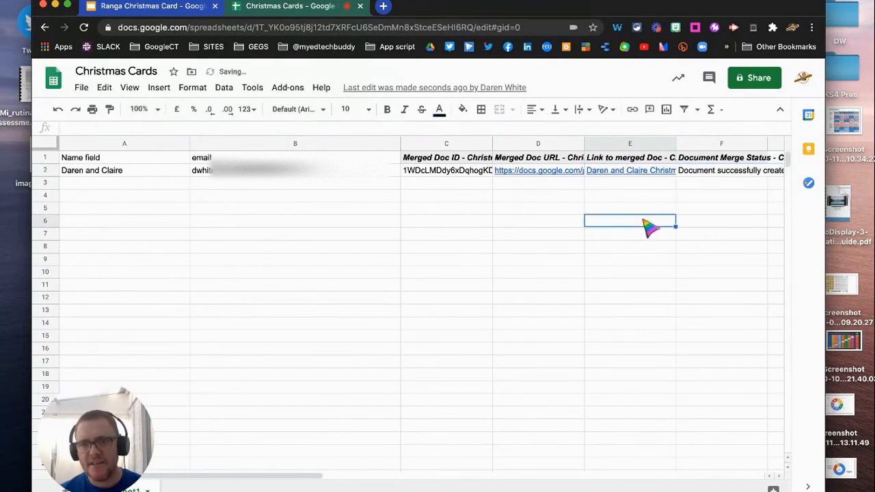
left_click(639, 171)
left_click(602, 240)
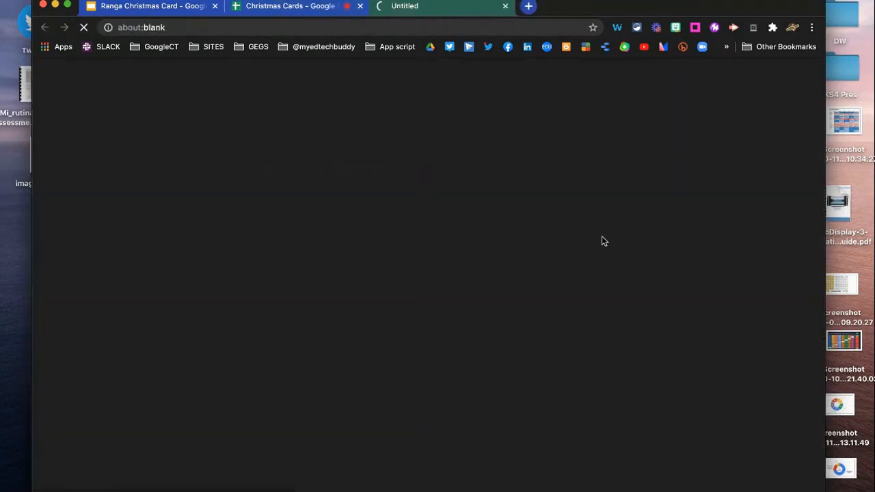